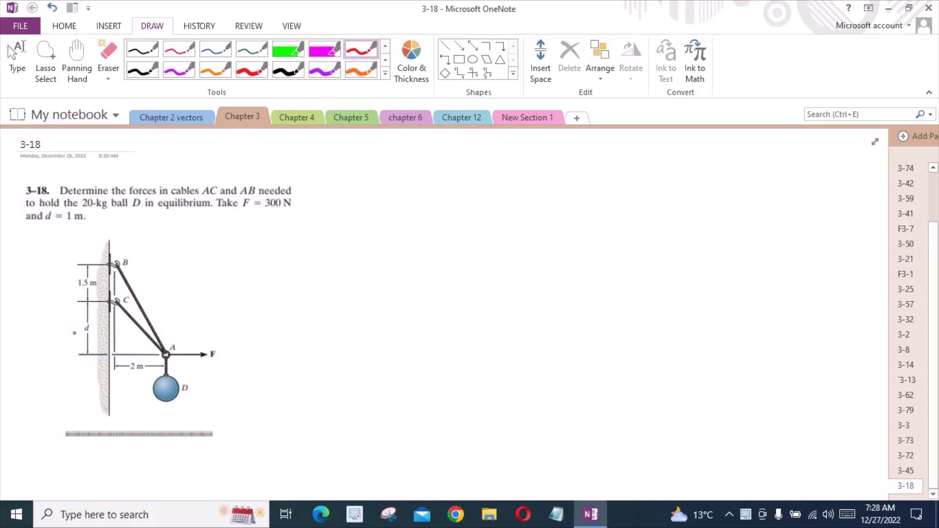
Step: Handwrite a red "1m =" next to the label d in the figure
left_click_drag(71, 329, 45, 335)
left_click_drag(47, 335, 57, 335)
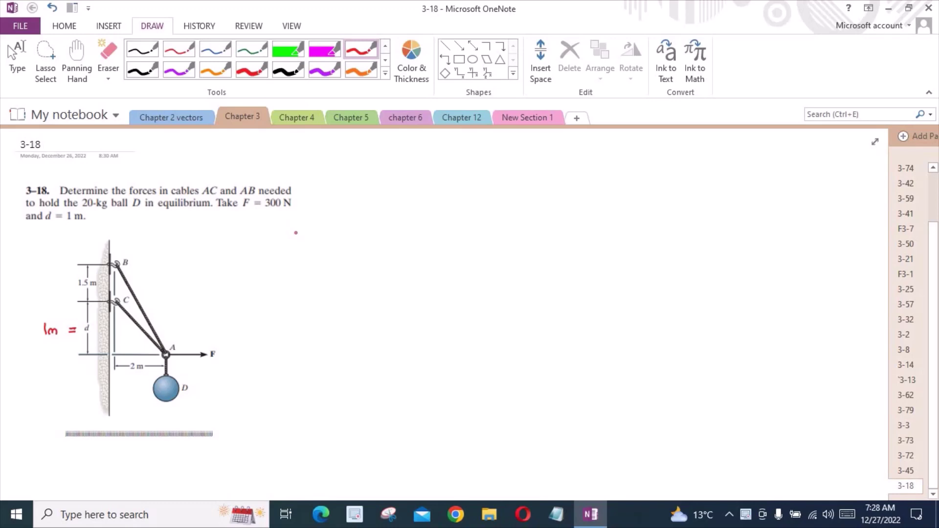
Step: Handwrite the red heading "FBD of 'A':" near the top of the page
left_click(474, 72)
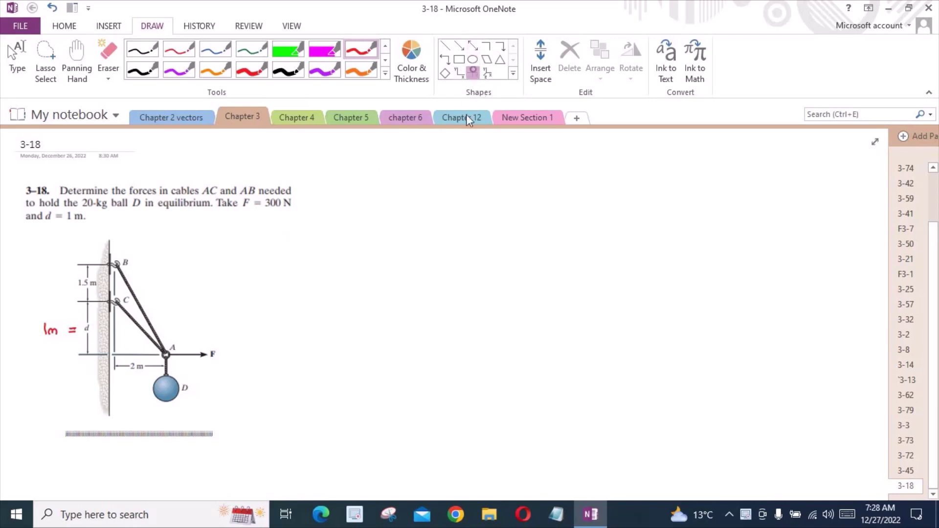
left_click(252, 71)
mouse_move(327, 146)
left_mouse_down()
mouse_move(325, 163)
mouse_move(335, 145)
left_mouse_up()
left_click_drag(342, 147, 346, 160)
left_click(358, 150)
mouse_move(357, 145)
left_mouse_down()
mouse_move(358, 160)
mouse_move(401, 154)
mouse_move(410, 176)
mouse_move(422, 155)
left_mouse_up()
mouse_move(457, 159)
left_mouse_down()
mouse_move(462, 144)
mouse_move(467, 159)
left_mouse_up()
left_click_drag(458, 155, 472, 150)
left_click(472, 153)
left_click(479, 155)
left_click(479, 164)
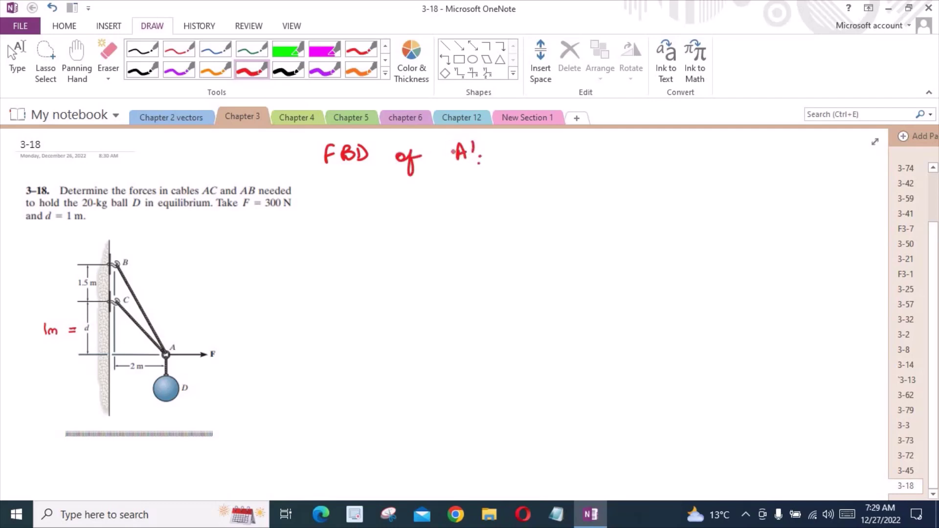
Step: Draw a red coordinate-axes cross below the heading, with an arrow pointing right from its centre
left_click(474, 73)
left_click_drag(403, 215, 434, 439)
left_click_drag(470, 301, 495, 307)
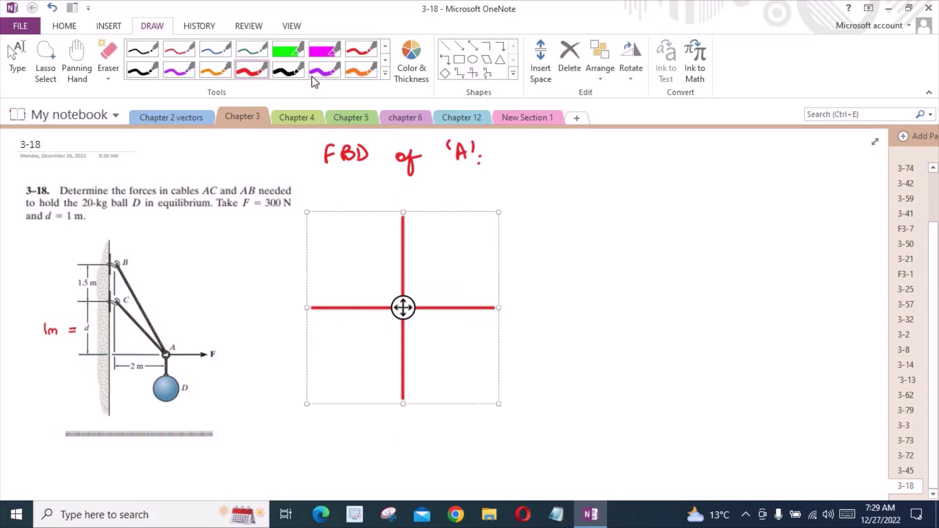
left_click(459, 46)
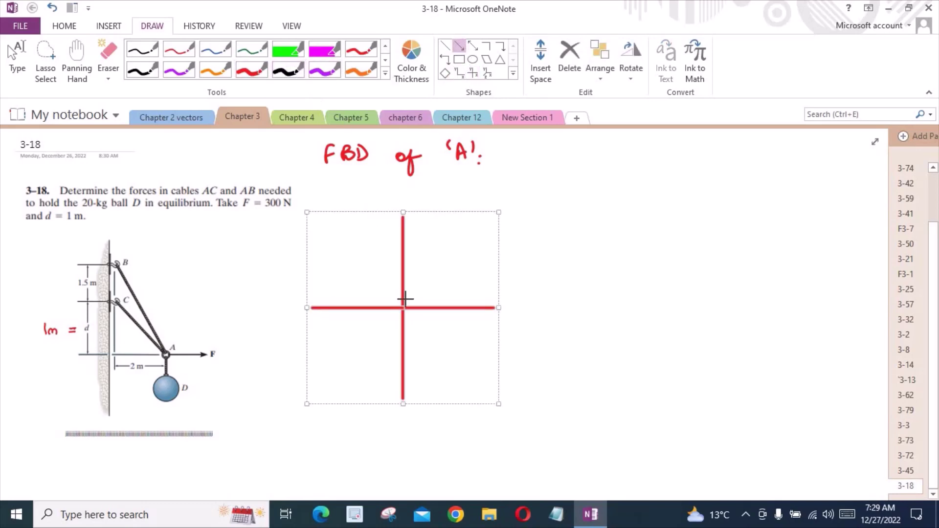
left_click_drag(403, 308, 470, 309)
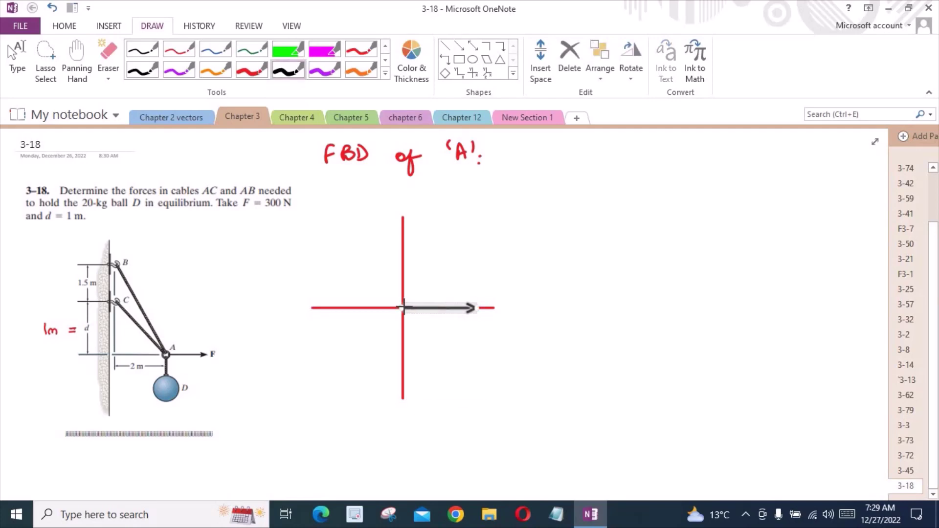
Step: Straighten the rightward arrow and draw a downward weight arrow from the origin
mouse_move(404, 317)
left_mouse_down()
mouse_move(405, 329)
mouse_move(402, 308)
left_mouse_up()
left_click(513, 73)
left_click(484, 138)
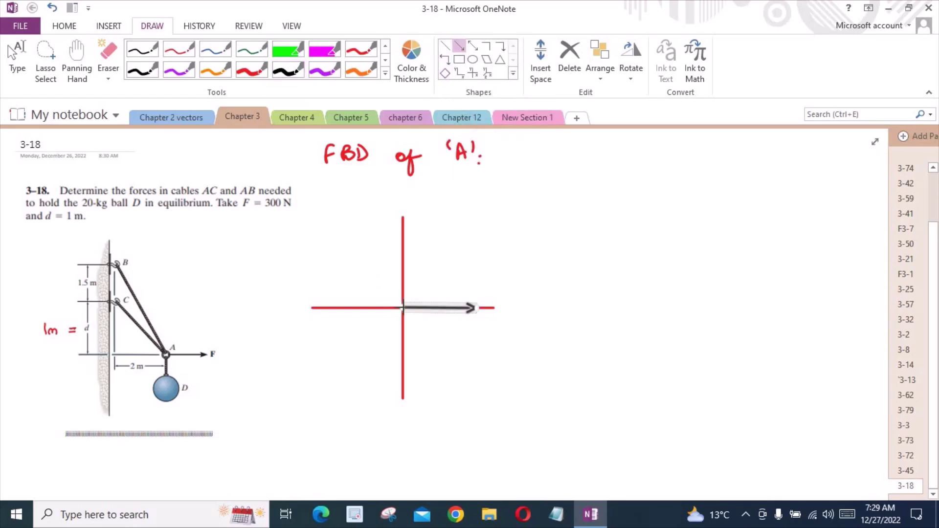
left_click_drag(403, 308, 403, 367)
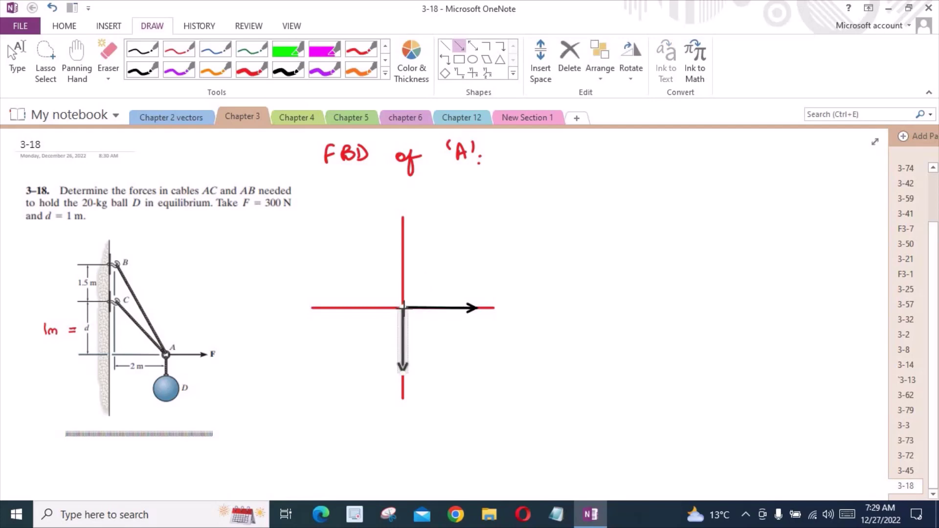
Step: Draw two up-left cable arrows from the origin, one steeper and one shorter
left_click_drag(403, 307, 404, 287)
mouse_move(394, 227)
left_mouse_down()
mouse_move(356, 210)
mouse_move(361, 225)
left_mouse_up()
left_click_drag(403, 307, 360, 270)
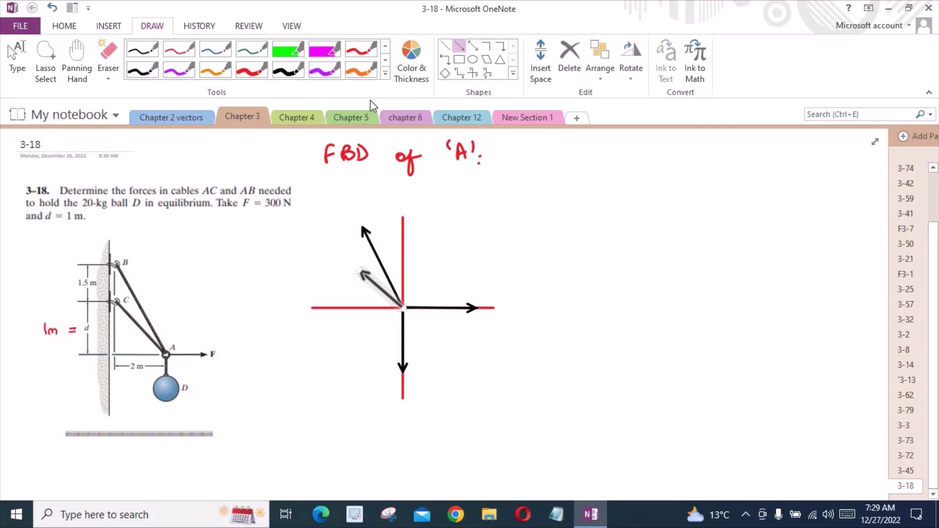
Step: Label the horizontal arrow F = 300N in red
left_click(361, 49)
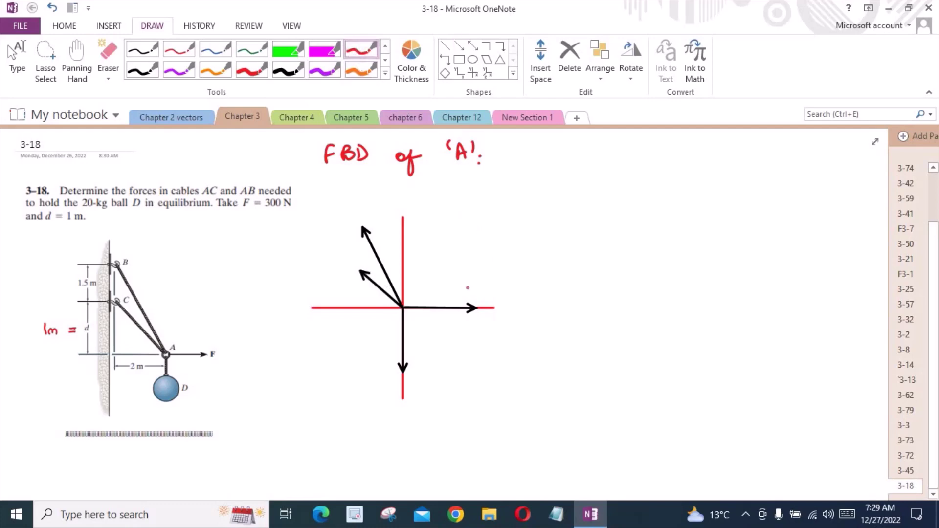
mouse_move(466, 278)
left_mouse_down()
mouse_move(466, 292)
mouse_move(474, 276)
left_mouse_up()
left_click_drag(466, 285, 493, 285)
left_click_drag(496, 275, 503, 284)
mouse_move(508, 276)
left_mouse_down()
mouse_move(529, 277)
mouse_move(535, 266)
left_mouse_up()
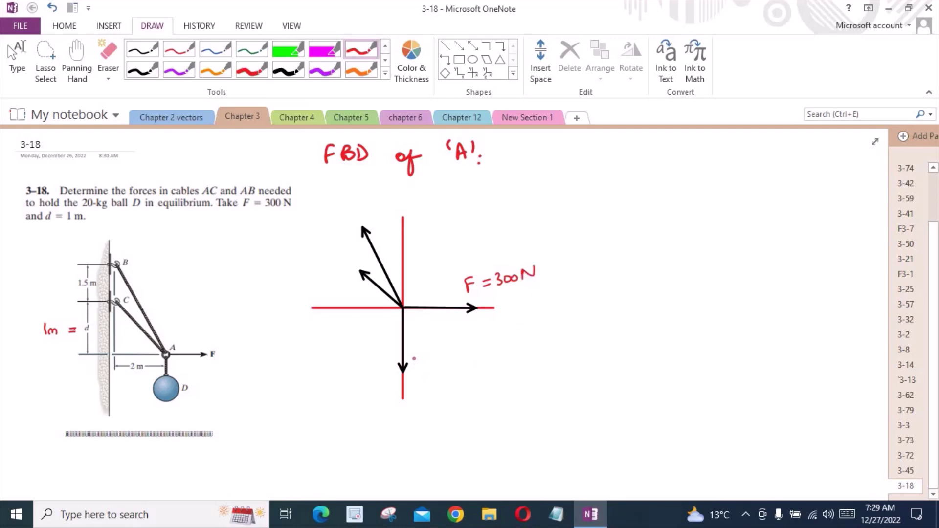
Step: Write W = 20x9.81 = 196.2N by the downward arrow and add leader labels FAC and fAB
left_click_drag(412, 357, 439, 357)
left_click_drag(432, 362, 458, 353)
mouse_move(469, 347)
left_mouse_down()
mouse_move(462, 358)
mouse_move(472, 355)
left_mouse_up()
mouse_move(477, 348)
left_mouse_down()
mouse_move(499, 340)
mouse_move(510, 348)
left_mouse_up()
left_click_drag(439, 383, 458, 385)
mouse_move(471, 373)
left_mouse_down()
mouse_move(469, 384)
mouse_move(513, 373)
left_mouse_up()
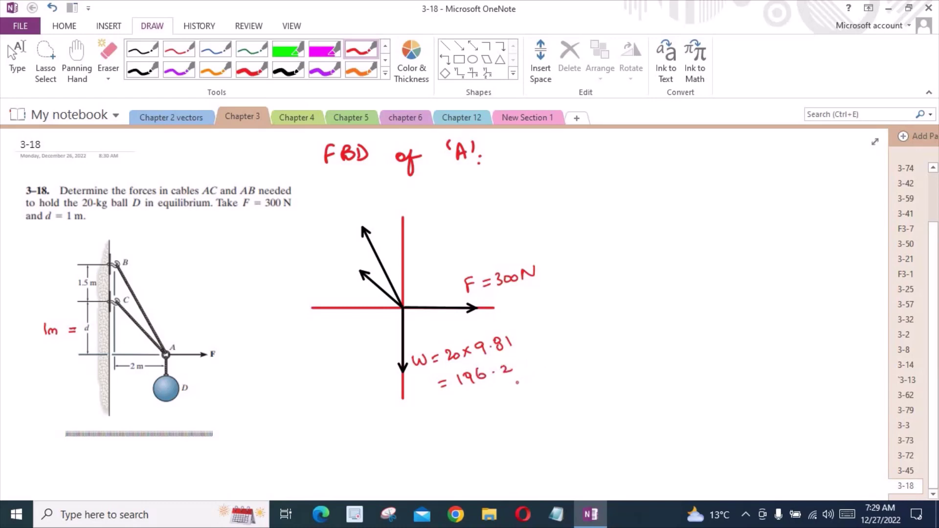
left_click_drag(514, 370, 527, 357)
mouse_move(353, 209)
left_mouse_down()
mouse_move(340, 202)
mouse_move(308, 208)
mouse_move(326, 201)
left_mouse_up()
mouse_move(360, 272)
left_mouse_down()
mouse_move(330, 263)
mouse_move(281, 272)
mouse_move(306, 263)
left_mouse_up()
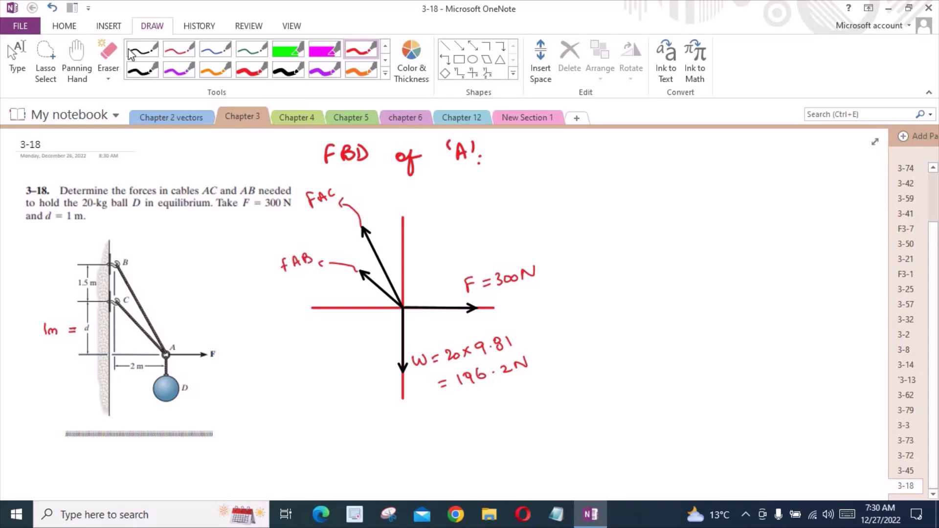
Step: Erase and rewrite the last letters so the steeper arrow reads FAB and the lower fAC
left_click(108, 54)
left_click(337, 192)
left_click(307, 260)
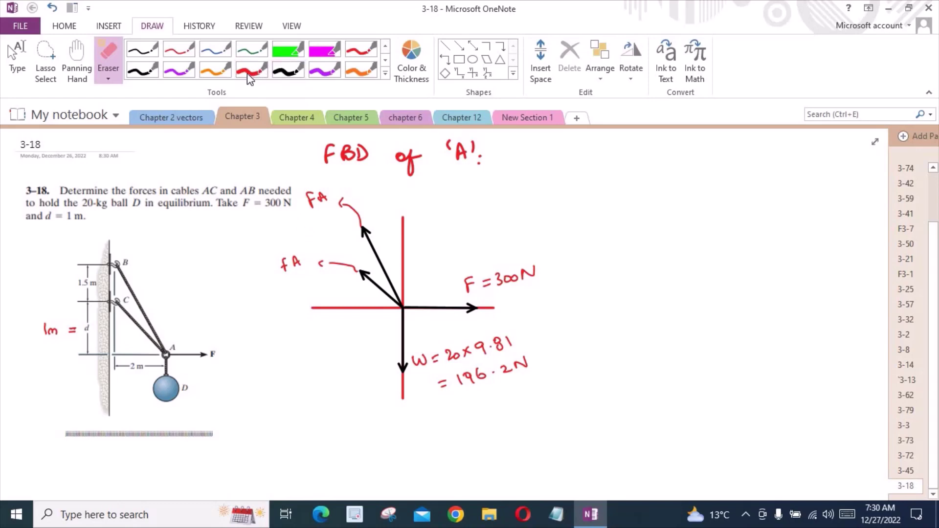
left_click(253, 71)
left_click_drag(328, 190, 330, 198)
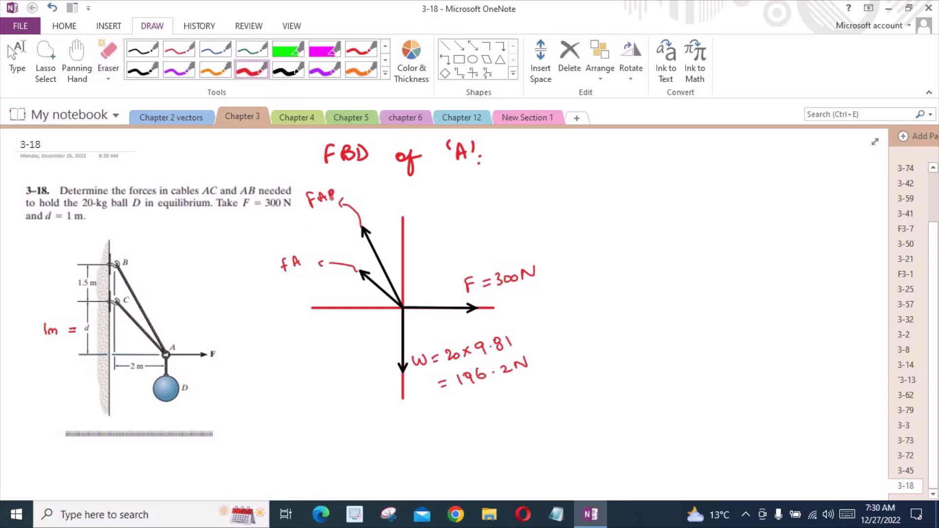
mouse_move(311, 255)
left_mouse_down()
mouse_move(309, 264)
mouse_move(290, 256)
mouse_move(309, 260)
left_mouse_up()
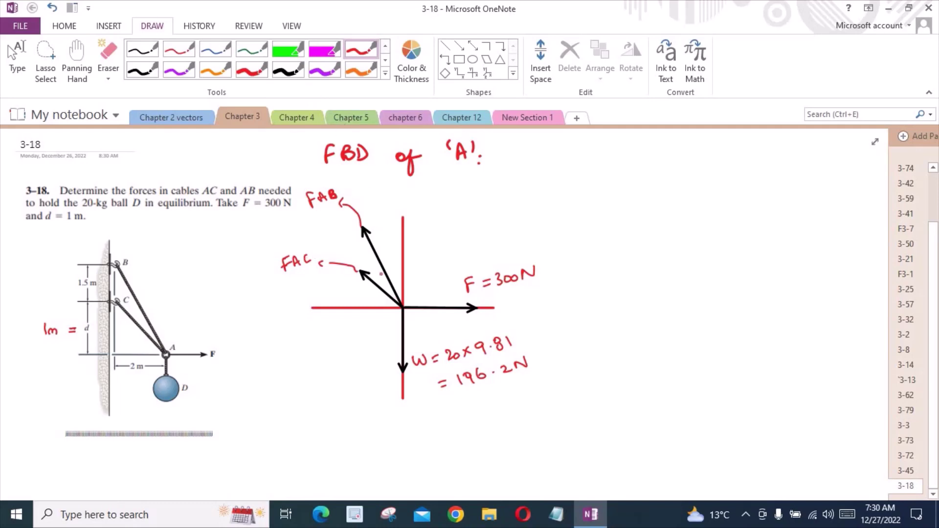
Step: Draw FAB's vertical component as a purple arrow
left_click(324, 70)
left_click(460, 49)
mouse_move(403, 308)
left_mouse_down()
mouse_move(430, 257)
mouse_move(420, 225)
mouse_move(363, 227)
left_mouse_up()
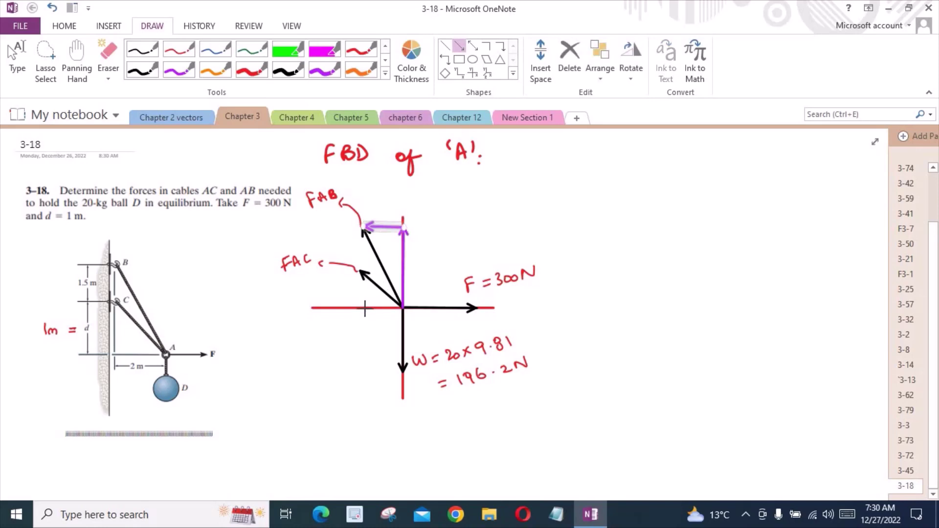
Step: Draw FAC's purple vertical component up to its tip and horizontal component left along the axis
mouse_move(363, 307)
left_mouse_down()
mouse_move(372, 272)
mouse_move(363, 272)
left_mouse_up()
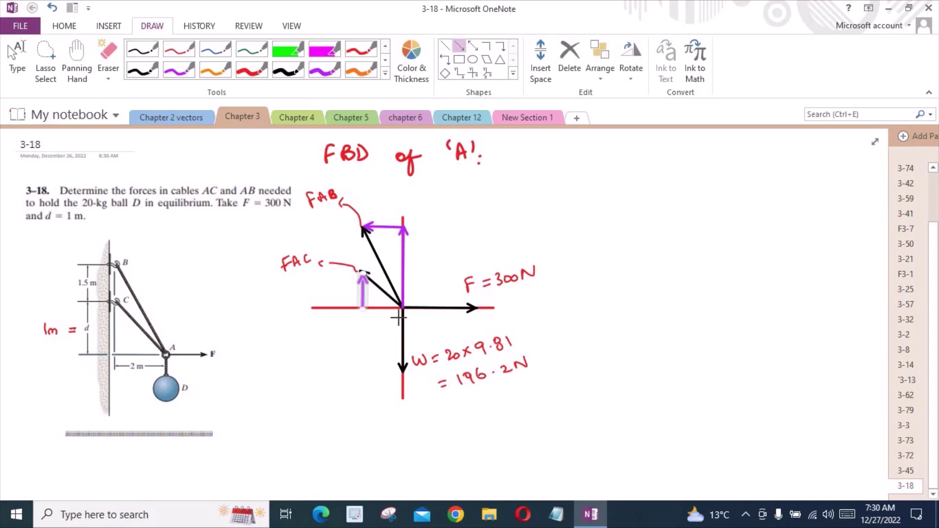
left_click_drag(402, 308, 363, 310)
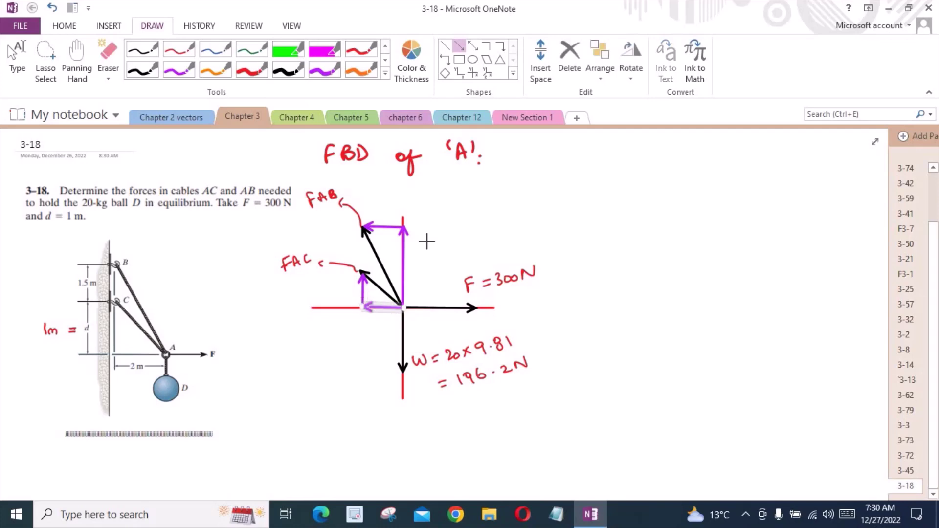
left_click(264, 57)
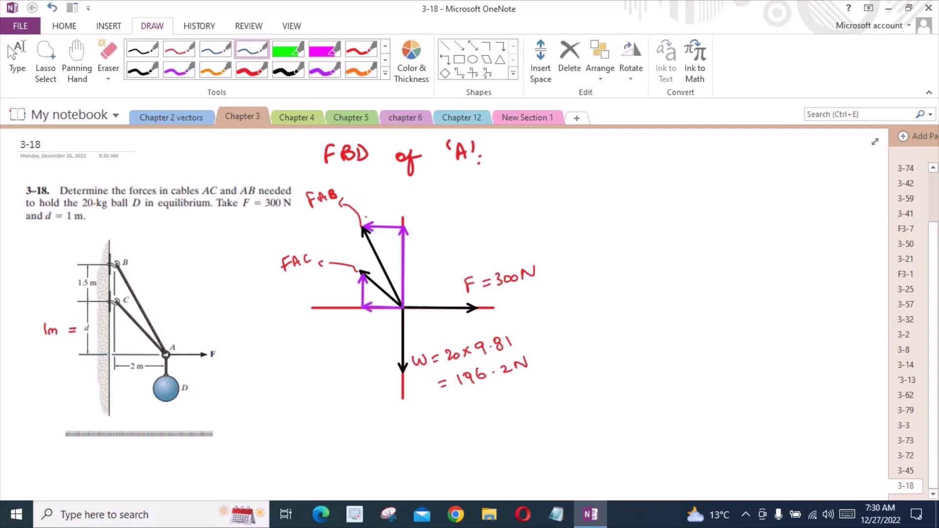
Step: Mark angle α at FAB's tip in green and label angle θ at FAC in blue
left_click_drag(380, 234, 372, 240)
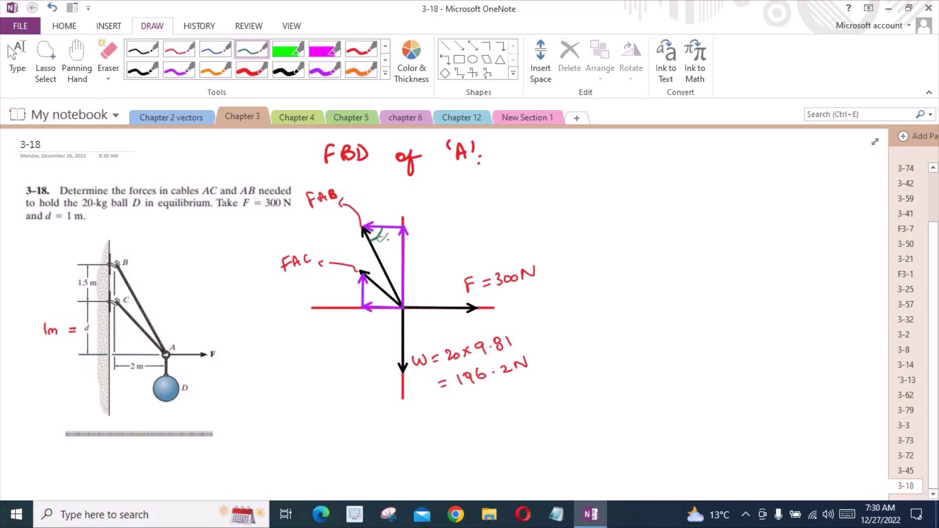
left_click(223, 51)
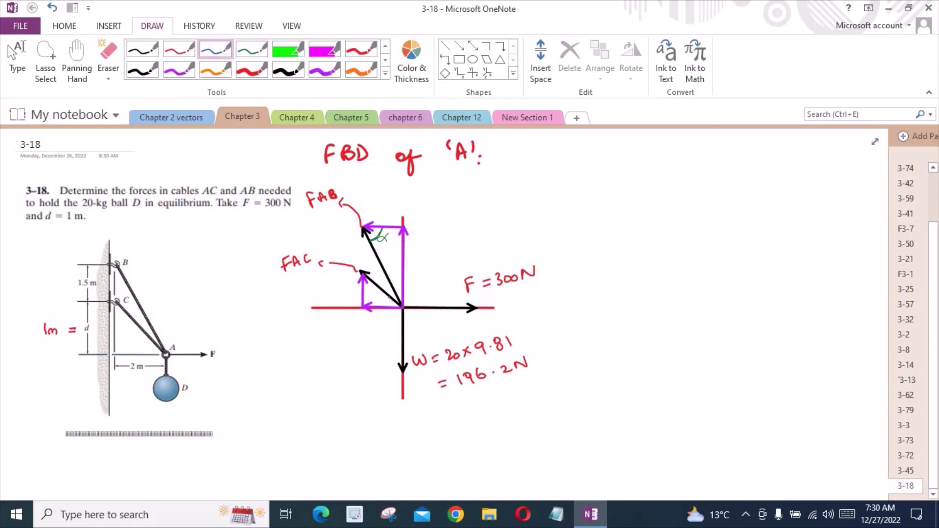
left_click_drag(377, 309, 347, 333)
left_click_drag(342, 337, 349, 337)
Step: Add a red leader labelling FAB's horizontal component FAB cos α
left_click(361, 50)
mouse_move(393, 227)
left_mouse_down()
mouse_move(392, 210)
mouse_move(425, 194)
mouse_move(438, 202)
left_mouse_up()
mouse_move(439, 188)
left_mouse_down()
mouse_move(451, 185)
mouse_move(447, 194)
left_mouse_up()
left_click_drag(450, 199, 511, 189)
Step: Add a red leader labelling FAB's vertical component FAB Sinα
left_click_drag(405, 254, 445, 250)
left_click_drag(446, 235, 456, 234)
left_click_drag(446, 243, 453, 242)
left_click_drag(459, 244, 473, 242)
mouse_move(473, 232)
left_mouse_down()
mouse_move(474, 243)
mouse_move(515, 232)
left_mouse_up()
left_click(502, 226)
left_click(503, 233)
left_click_drag(529, 223, 529, 229)
Step: Draw a leftward leader from FAC's component and start its label
left_click_drag(362, 295, 335, 296)
mouse_move(342, 291)
left_mouse_down()
mouse_move(333, 297)
mouse_move(340, 304)
left_mouse_up()
left_click_drag(246, 300, 247, 311)
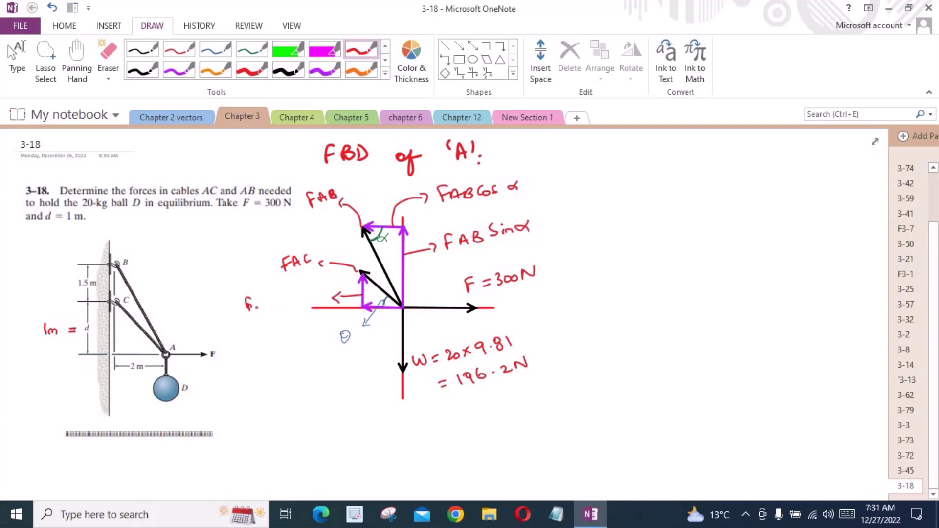